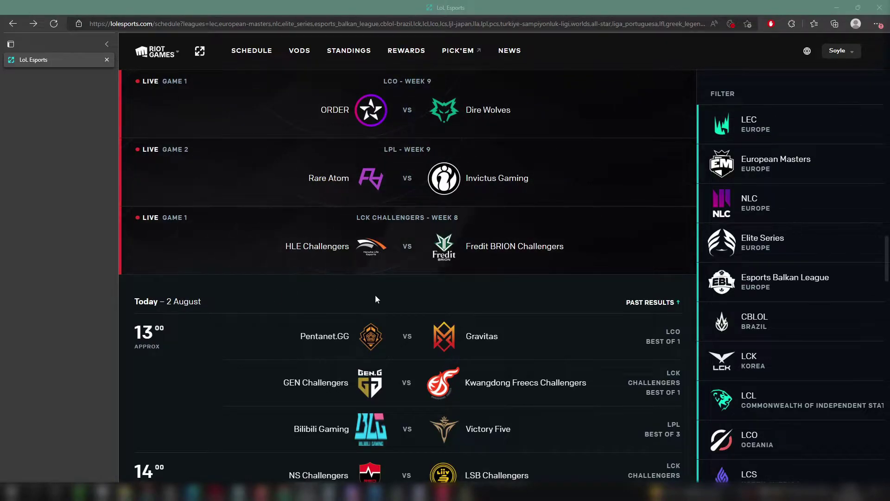
pyautogui.scroll(1, 375, 296)
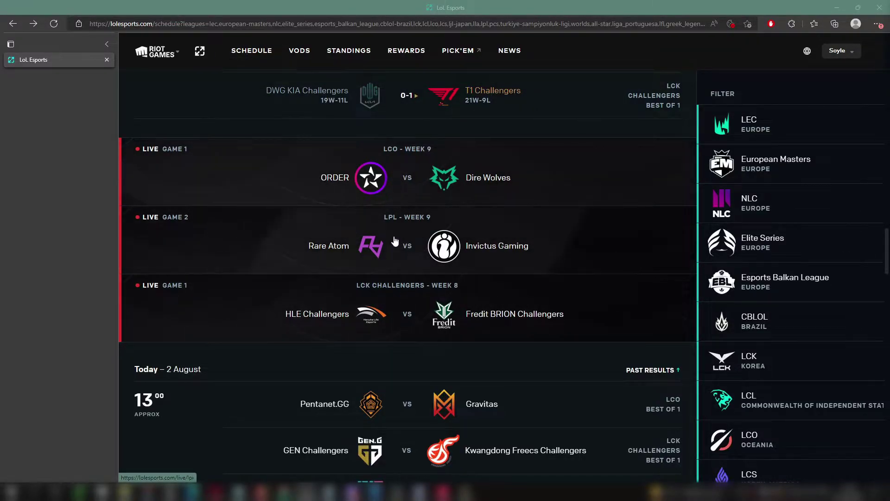
# - Open the live LCO match in a new tab, look at it, then close that tab
pyautogui.rightClick(408, 175)
pyautogui.click(452, 178)
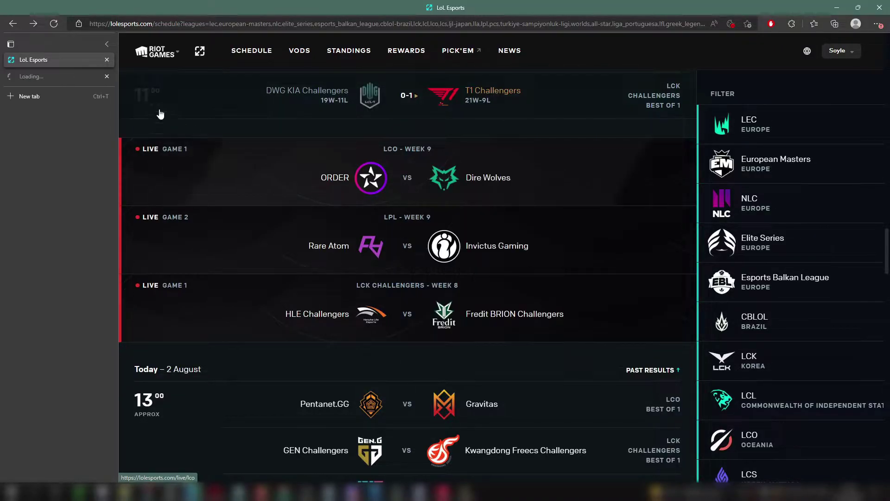
pyautogui.click(62, 77)
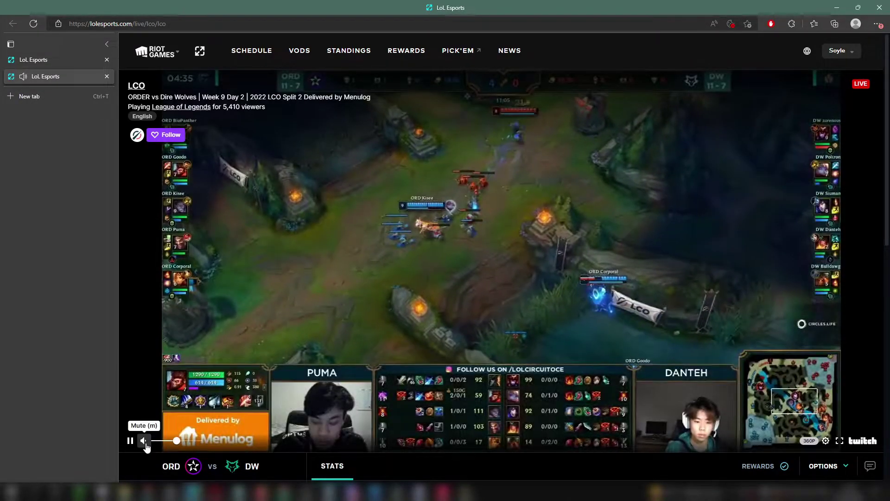
pyautogui.click(107, 77)
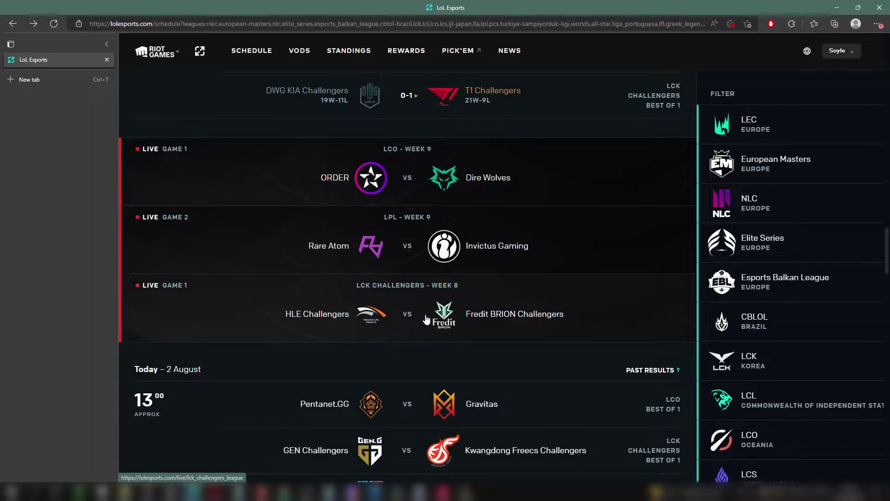
# - Open the HLE vs Fredit BRION match in a new tab and switch to it
pyautogui.rightClick(406, 314)
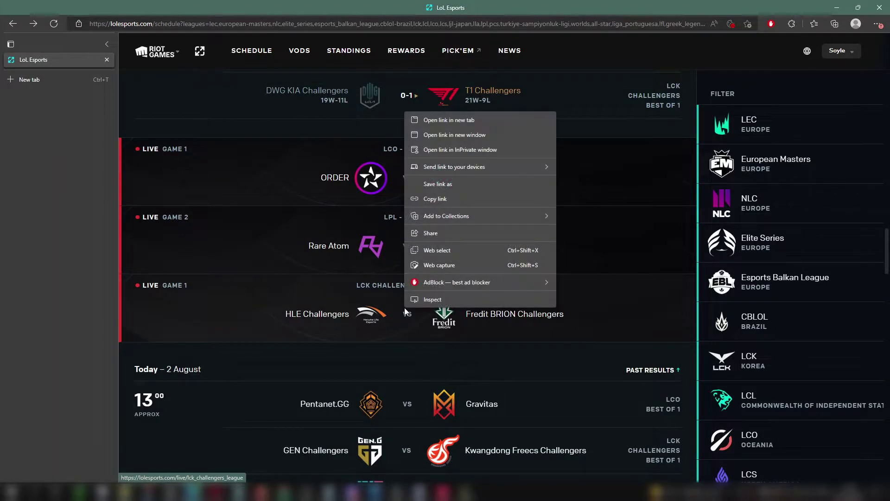
pyautogui.click(449, 121)
pyautogui.click(74, 78)
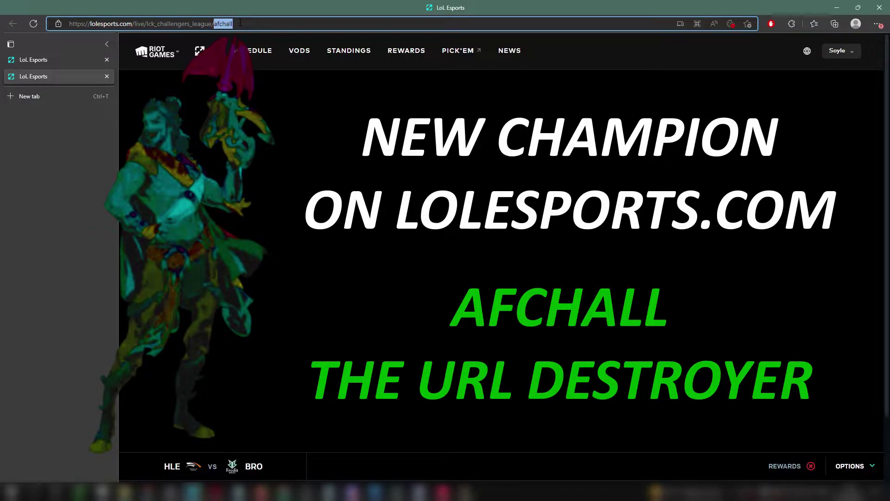
# - Delete 'afchall' from the page address and reload the LCKCL stream page
pyautogui.press('BackSpace')
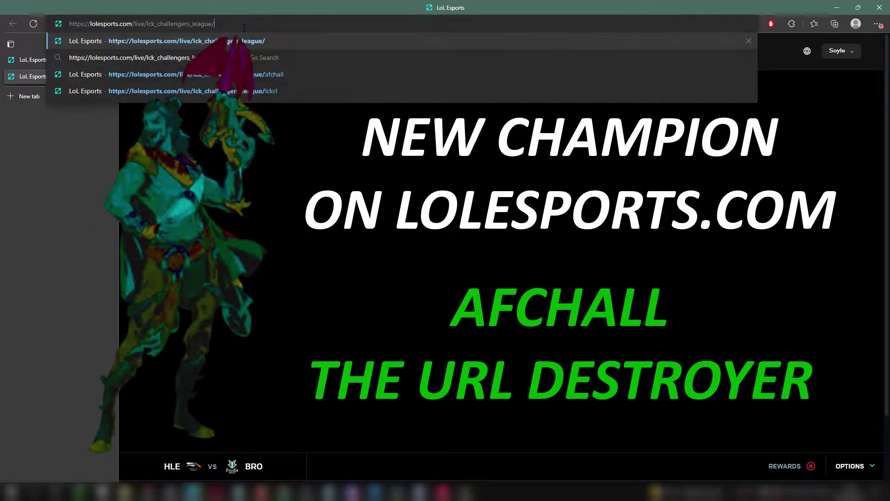
pyautogui.press('Return')
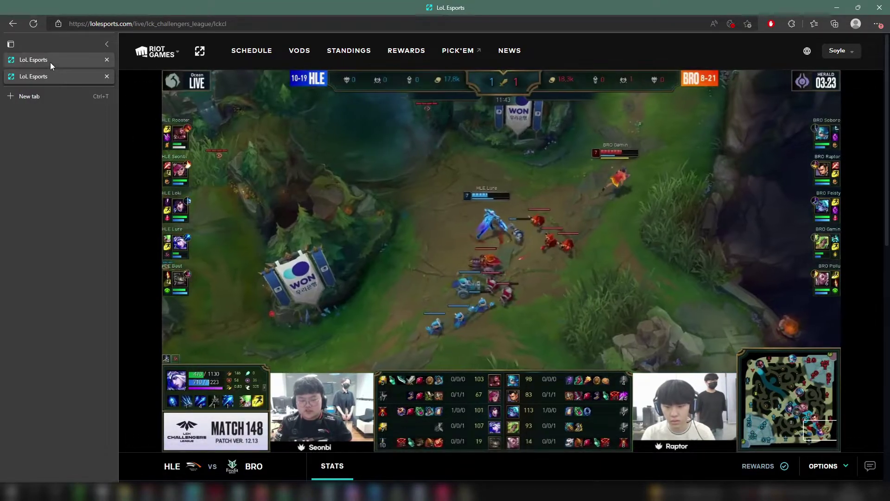
pyautogui.click(50, 60)
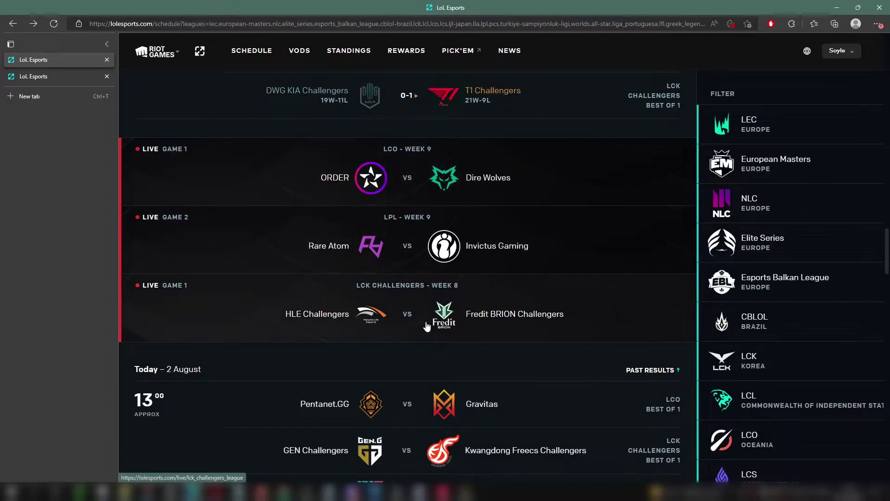
pyautogui.click(65, 83)
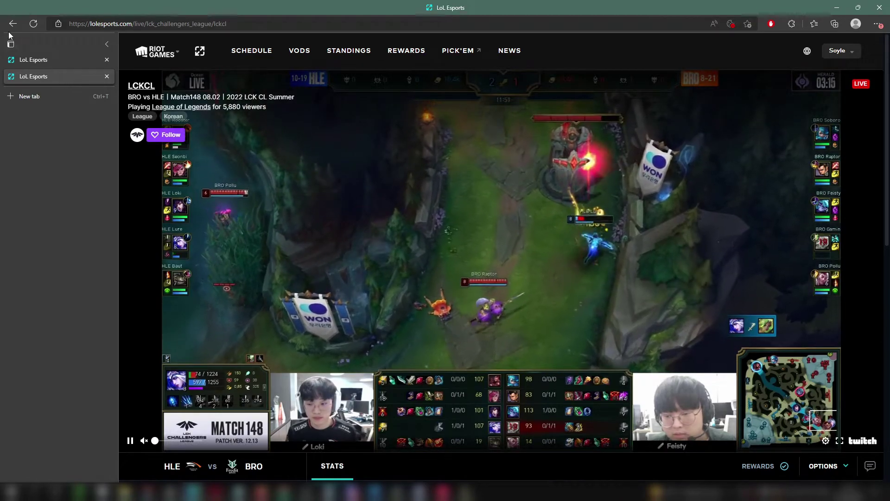
pyautogui.click(299, 51)
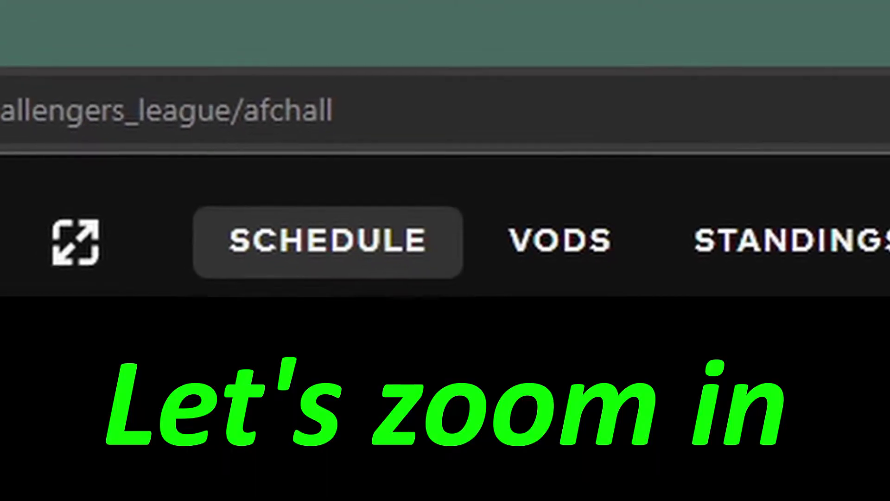
pyautogui.doubleClick(317, 178)
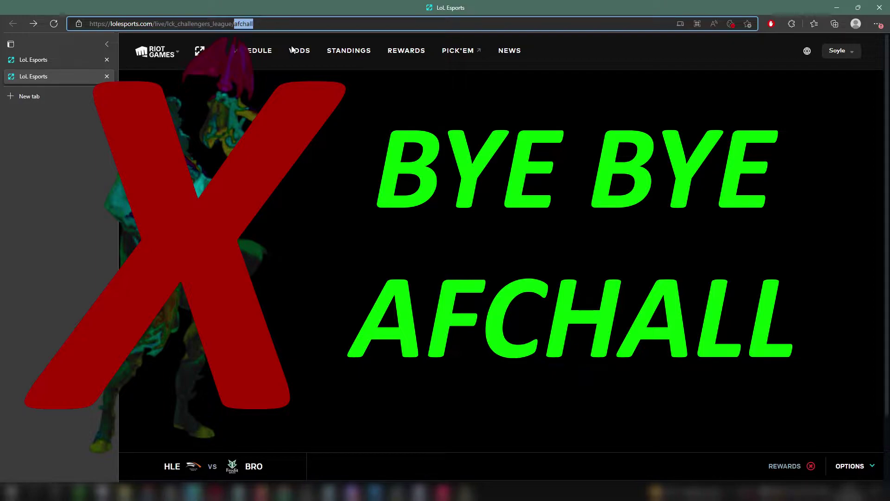
pyautogui.press('BackSpace')
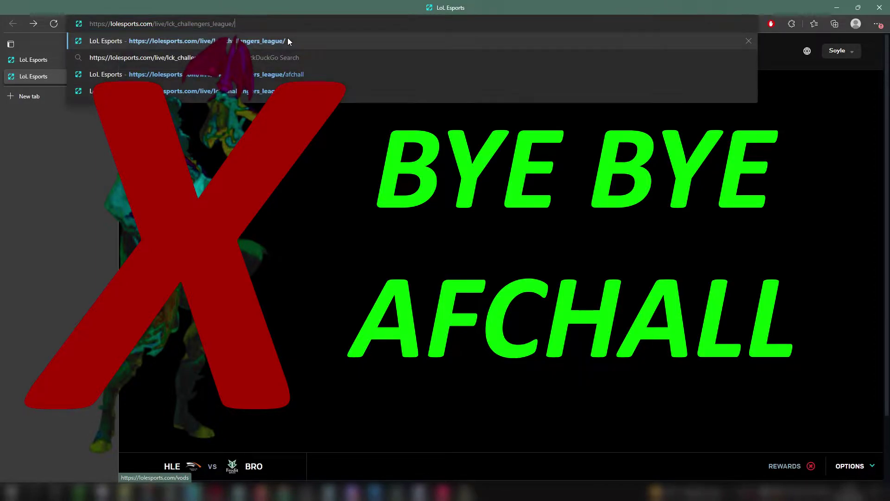
pyautogui.press('Return')
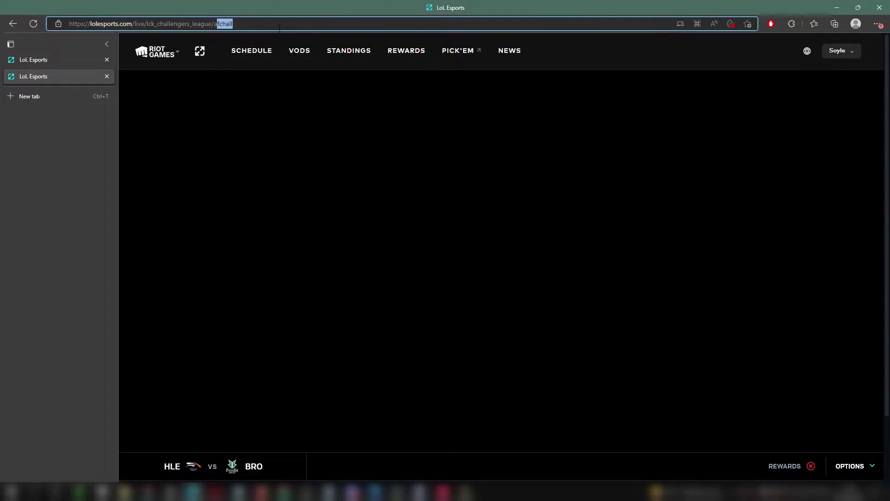
pyautogui.press('BackSpace')
pyautogui.press('Return')
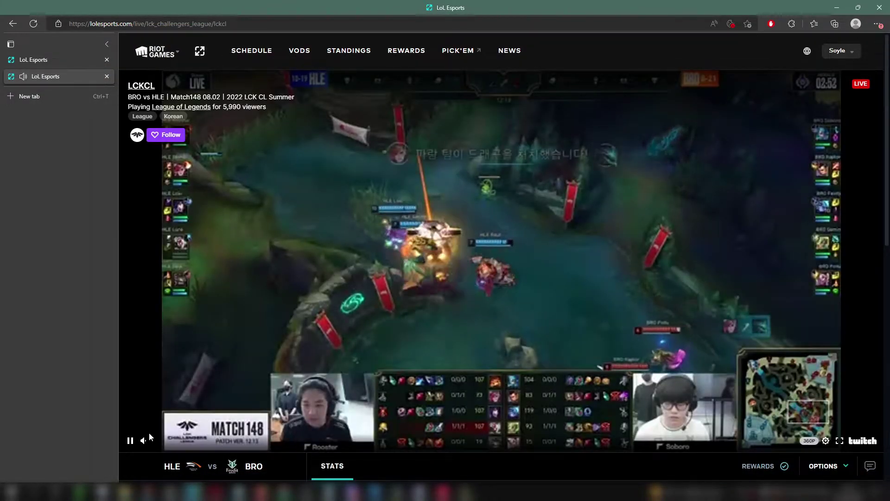
# - Mute the LCKCL stream and show its Twitch and Afreecatv provider choices under Options
pyautogui.click(144, 440)
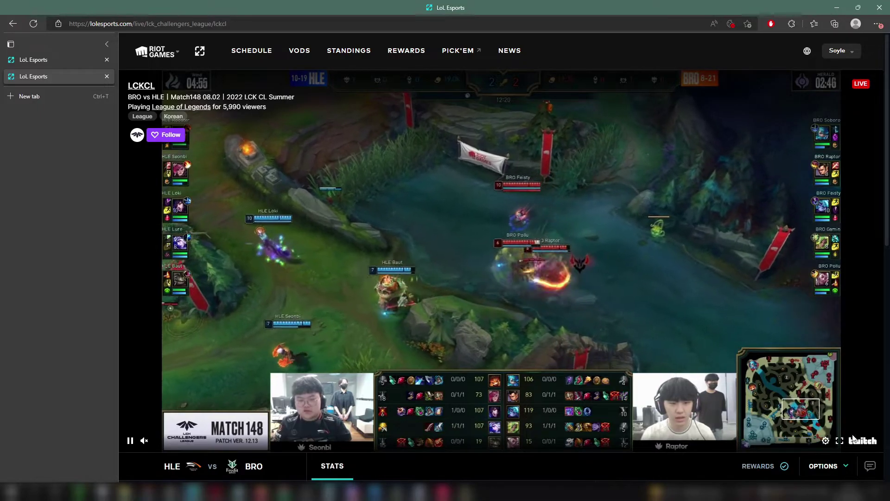
pyautogui.click(827, 465)
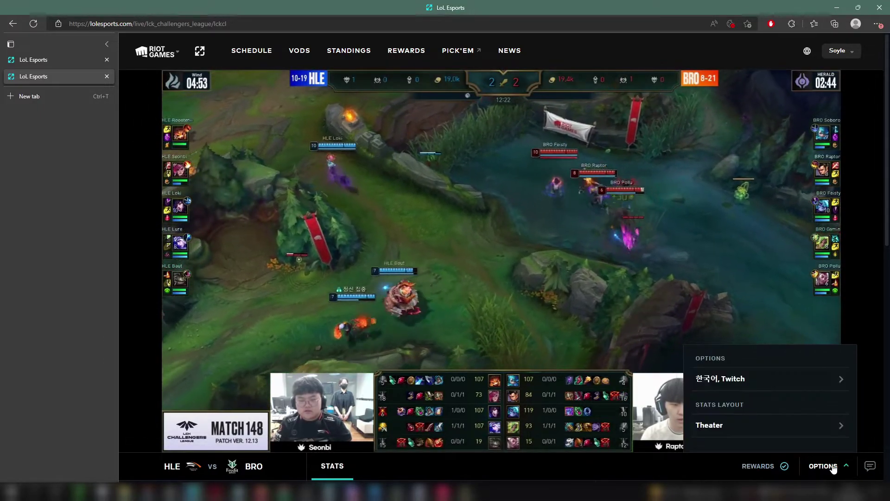
pyautogui.click(782, 377)
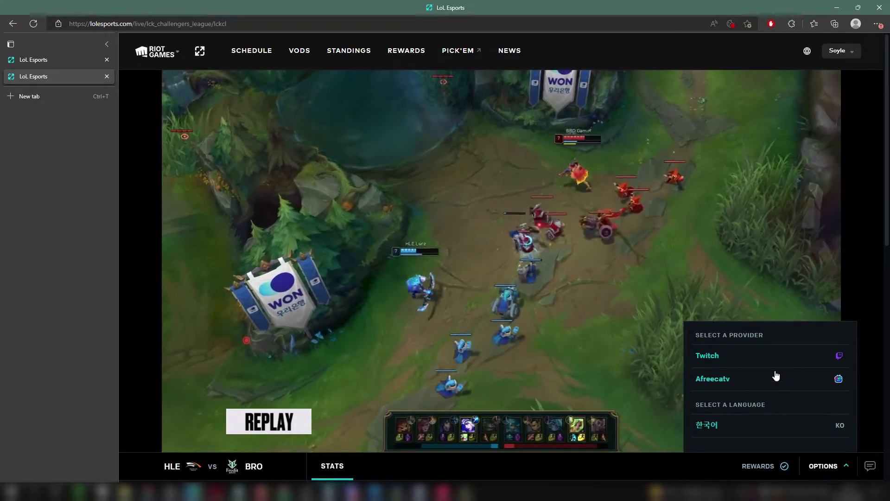
# - Close the LCKCL tab, open the LCO match in a new tab, and check its provider choices
pyautogui.click(106, 76)
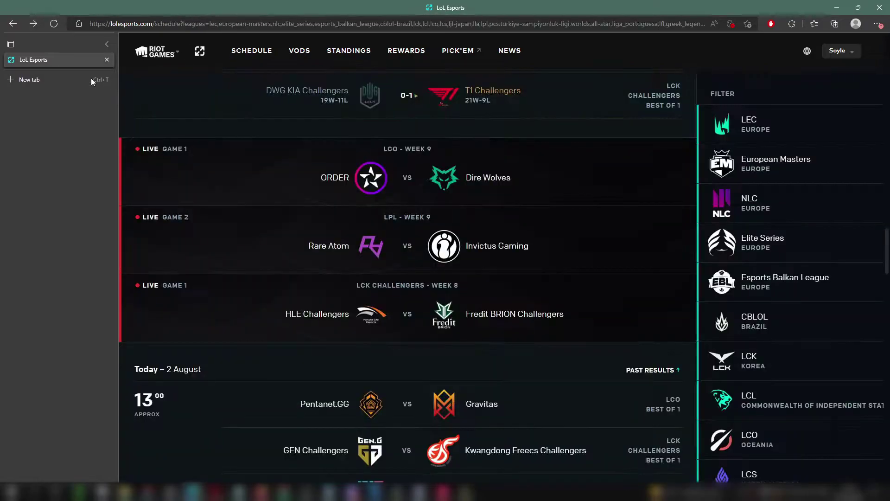
pyautogui.rightClick(430, 174)
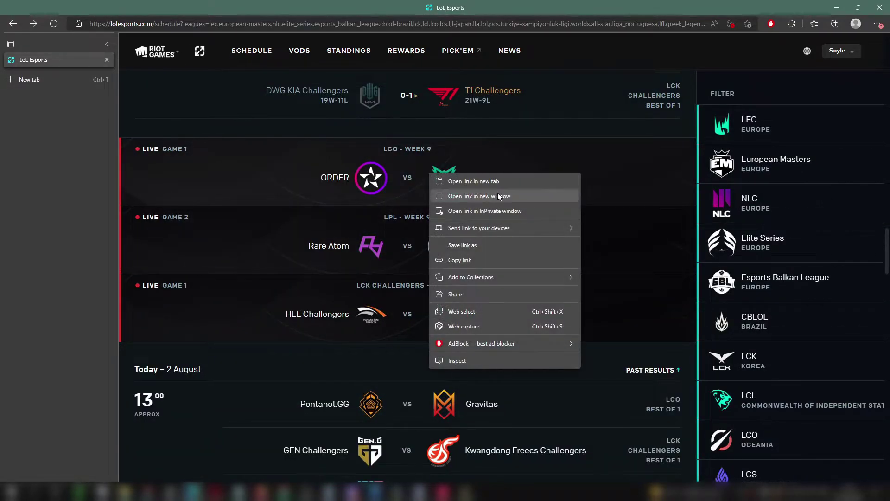
pyautogui.click(481, 180)
pyautogui.click(56, 76)
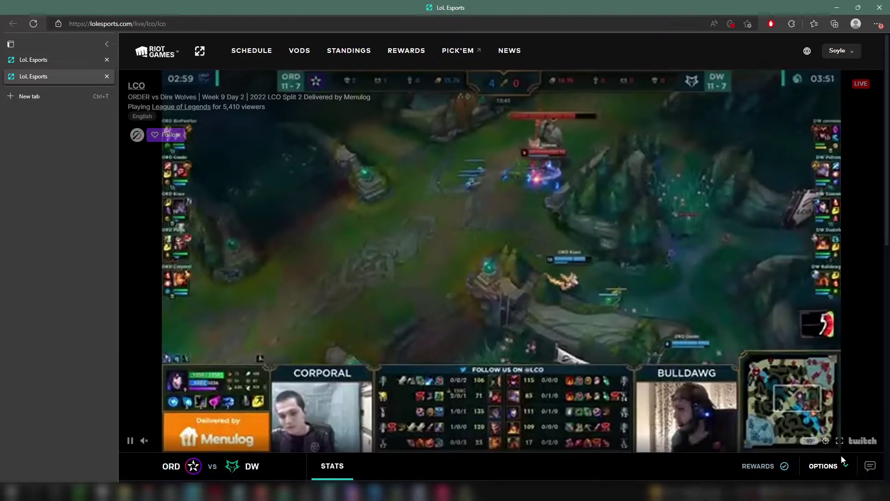
pyautogui.click(828, 466)
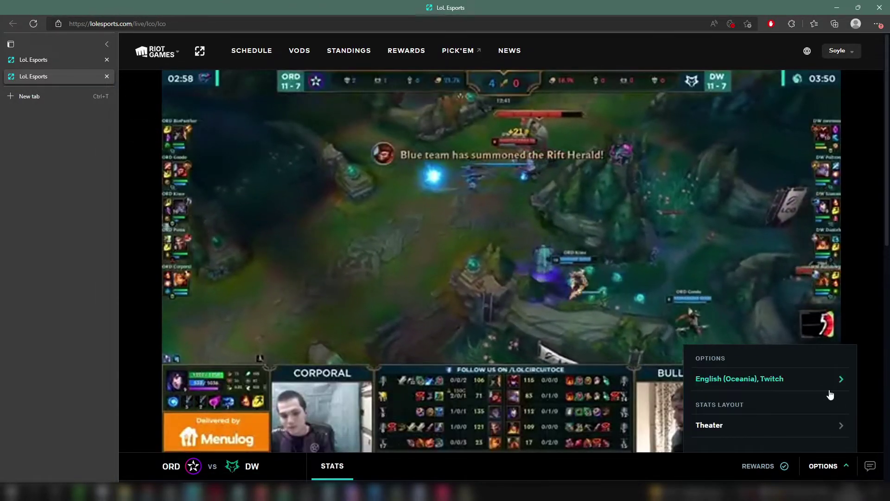
pyautogui.click(830, 381)
pyautogui.click(827, 465)
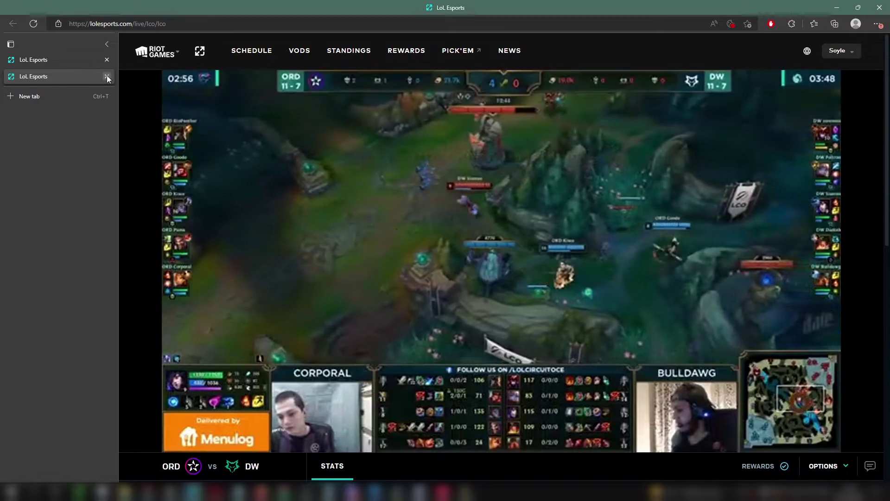
# - Replace the LCO tab with the LPL Rare Atom vs Invictus Gaming stream and show its options
pyautogui.click(107, 77)
pyautogui.rightClick(299, 230)
pyautogui.click(361, 238)
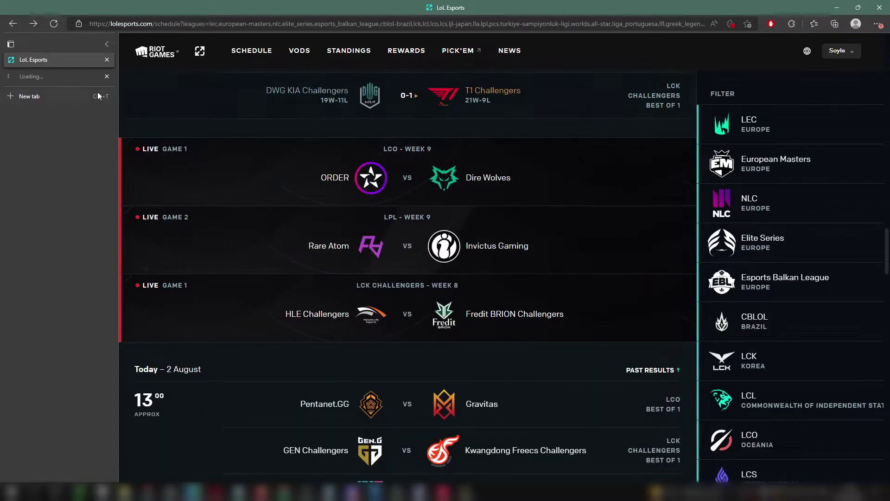
pyautogui.click(68, 78)
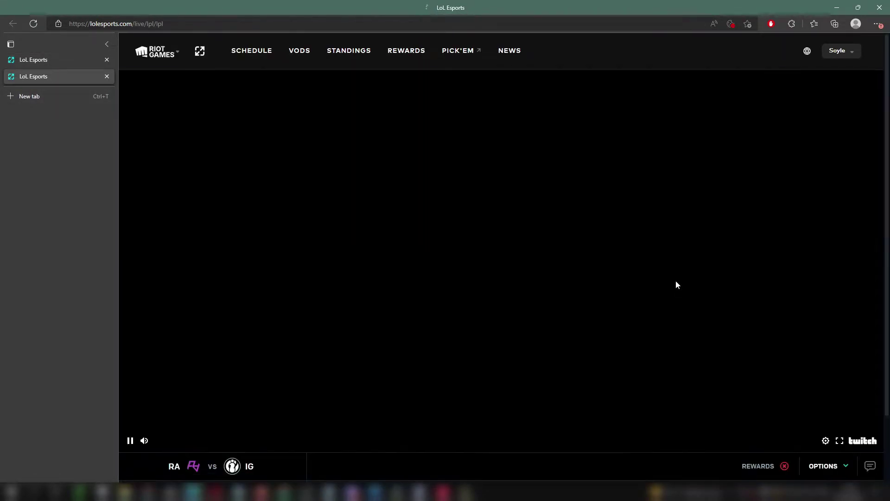
pyautogui.click(827, 466)
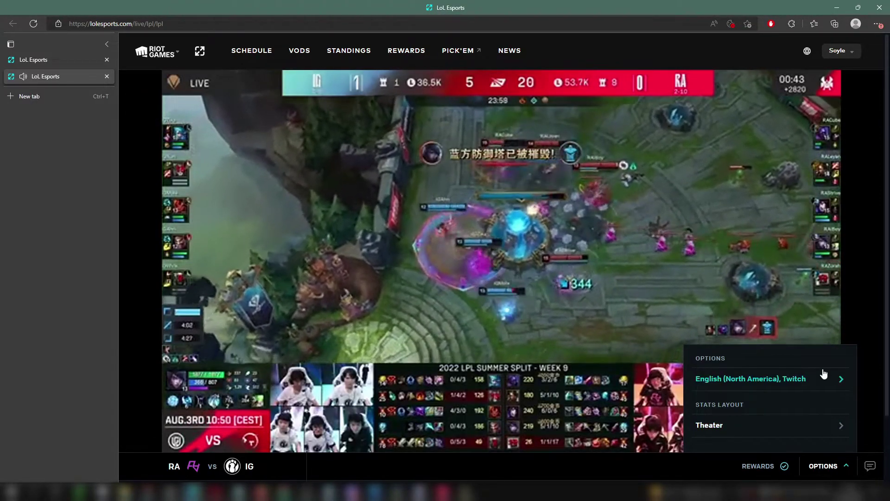
# - Change the LPL stream provider from Twitch to YouTube, then show the provider choices again
pyautogui.click(768, 379)
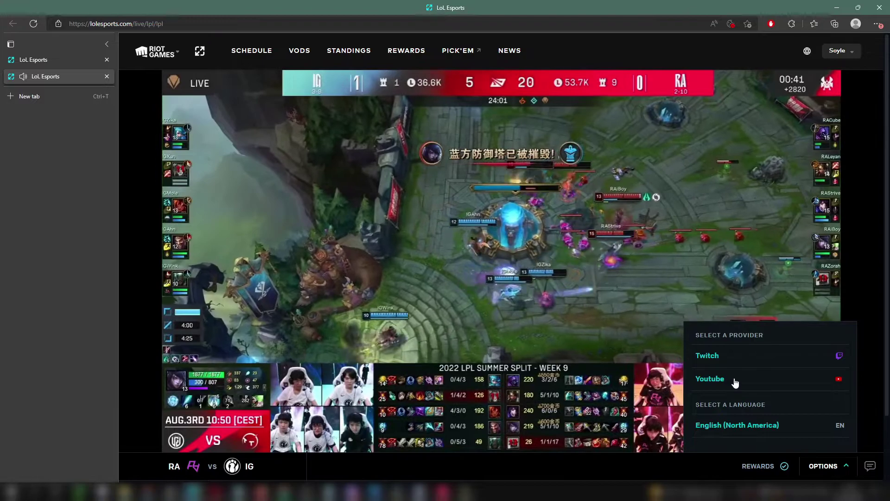
pyautogui.click(729, 384)
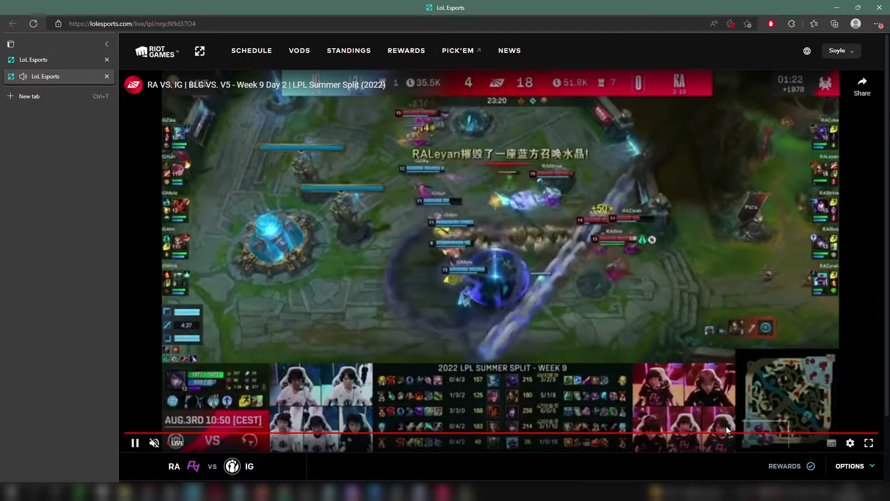
pyautogui.click(850, 465)
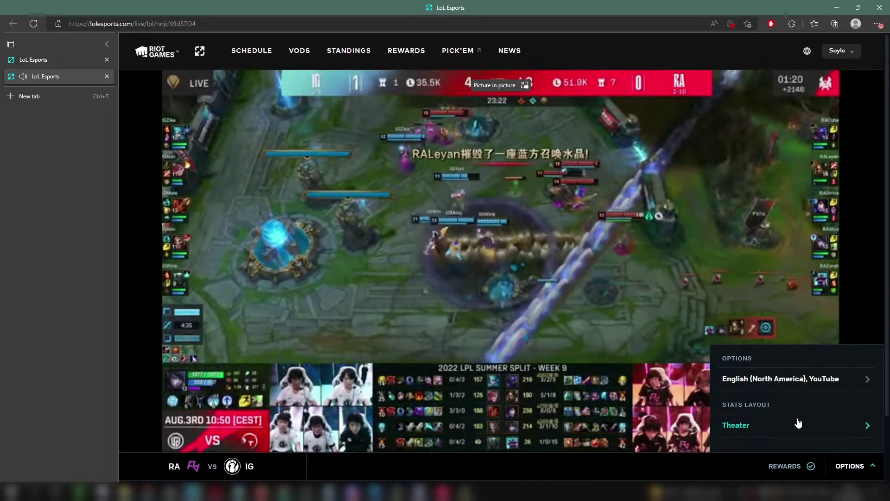
pyautogui.click(796, 378)
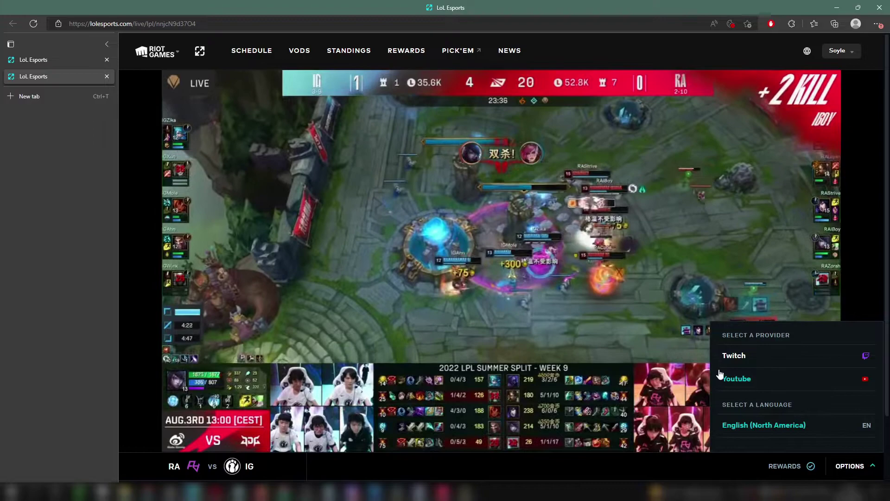
pyautogui.click(738, 356)
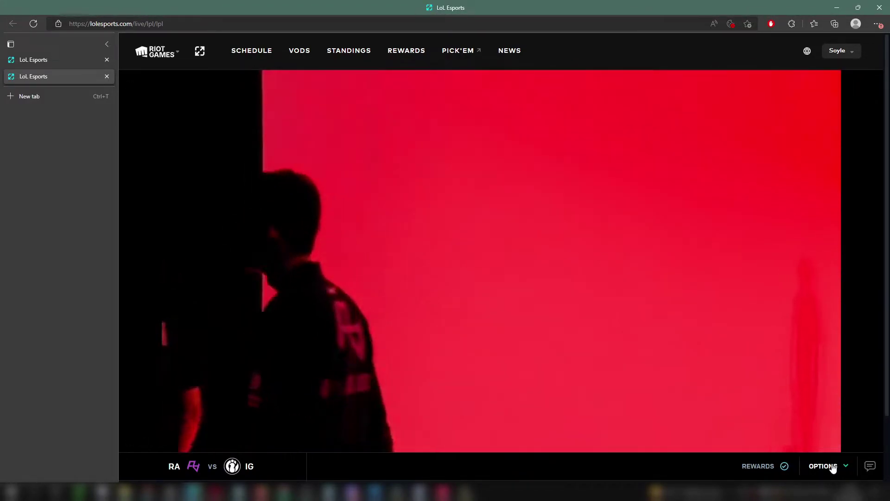
pyautogui.click(828, 466)
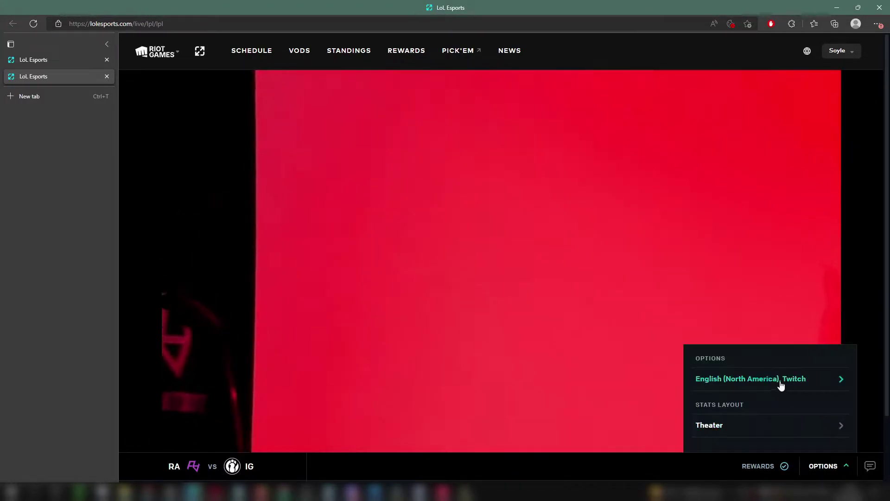
pyautogui.click(785, 375)
pyautogui.click(737, 378)
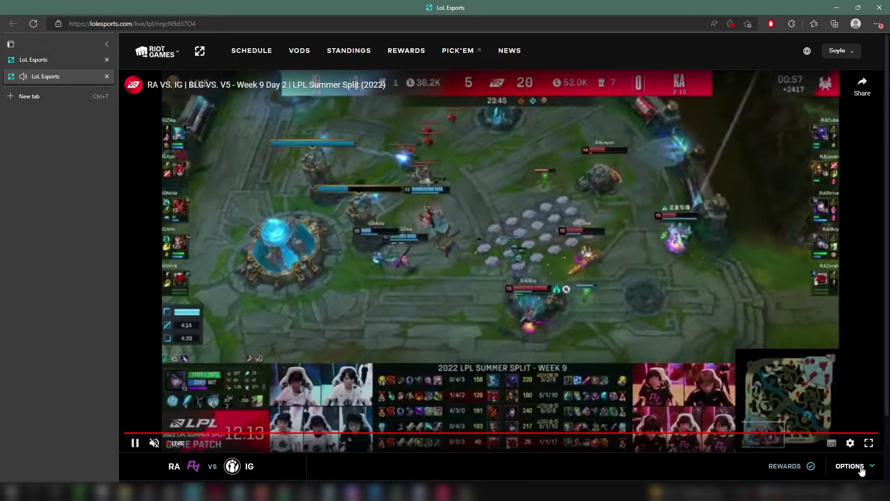
pyautogui.click(850, 466)
pyautogui.click(784, 376)
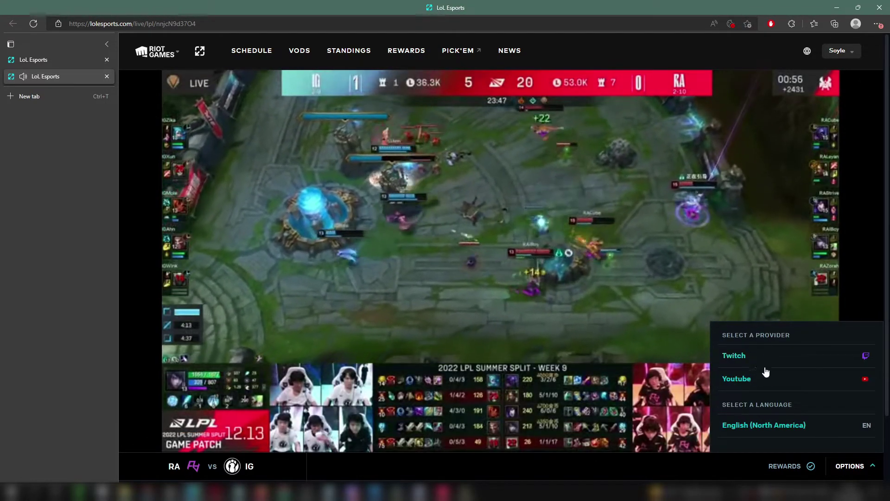
pyautogui.click(765, 376)
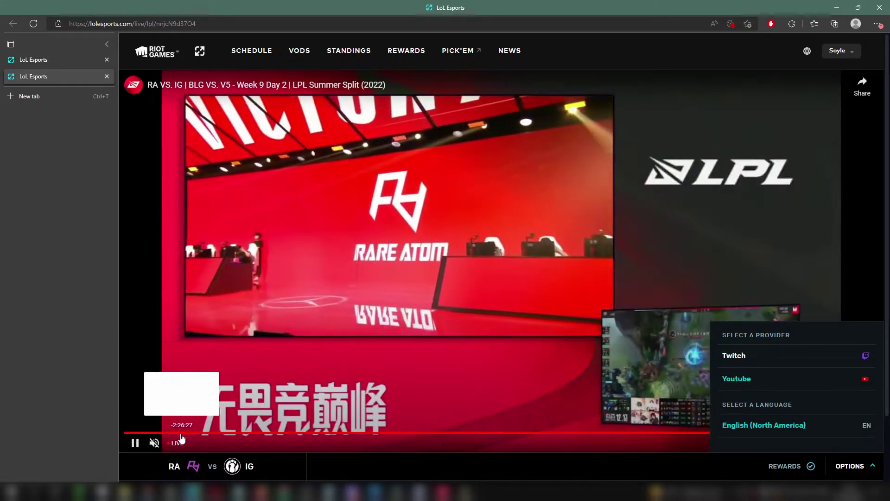
pyautogui.moveTo(438, 434)
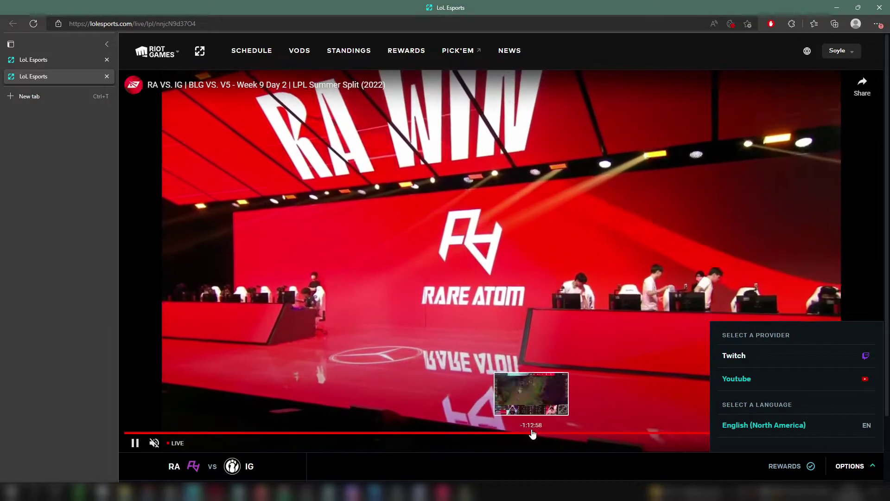
# - Seek the YouTube stream back over an hour, then return the LPL stream to Twitch
pyautogui.click(532, 434)
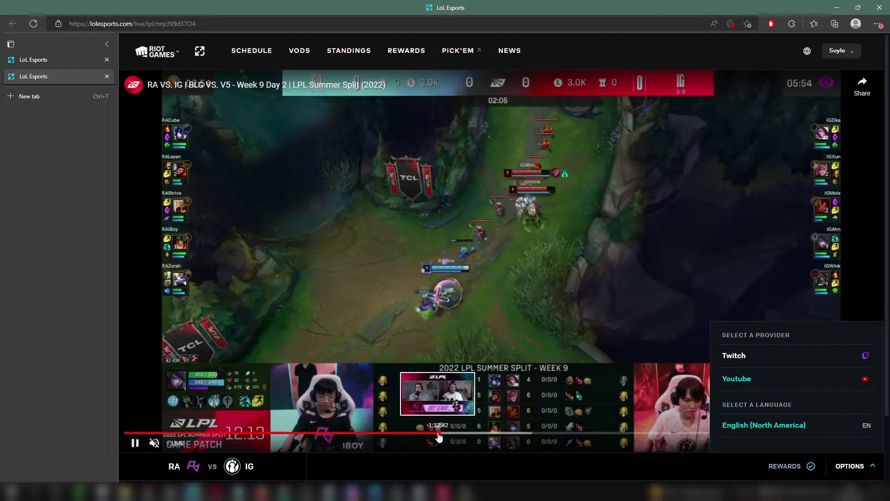
pyautogui.click(444, 434)
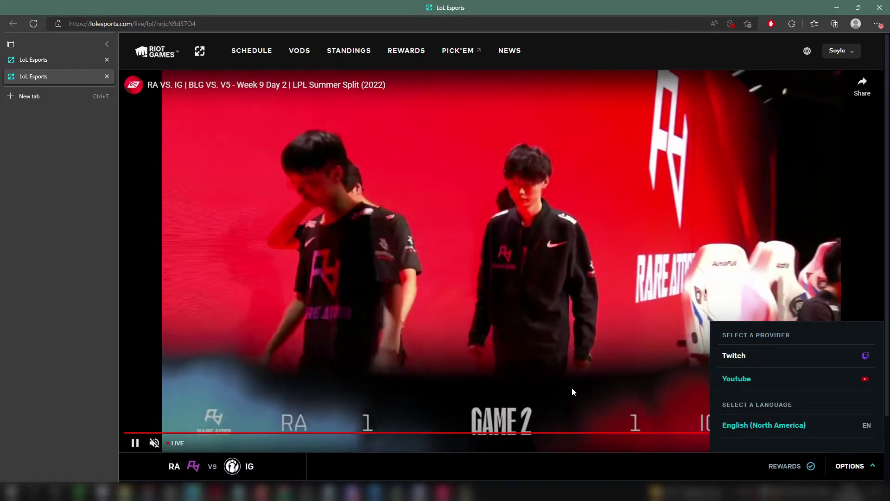
pyautogui.click(734, 356)
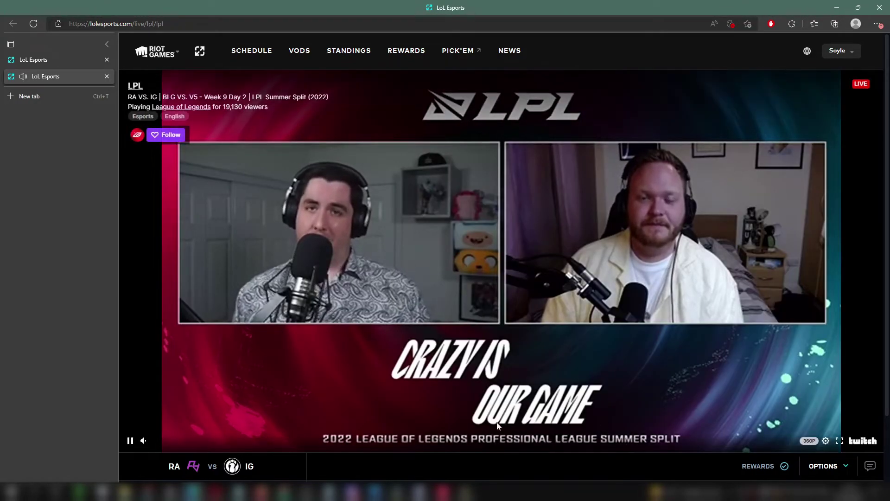
# - Toggle fullscreen on the Twitch player and view its Report Playback Issue form
pyautogui.click(839, 441)
pyautogui.click(840, 460)
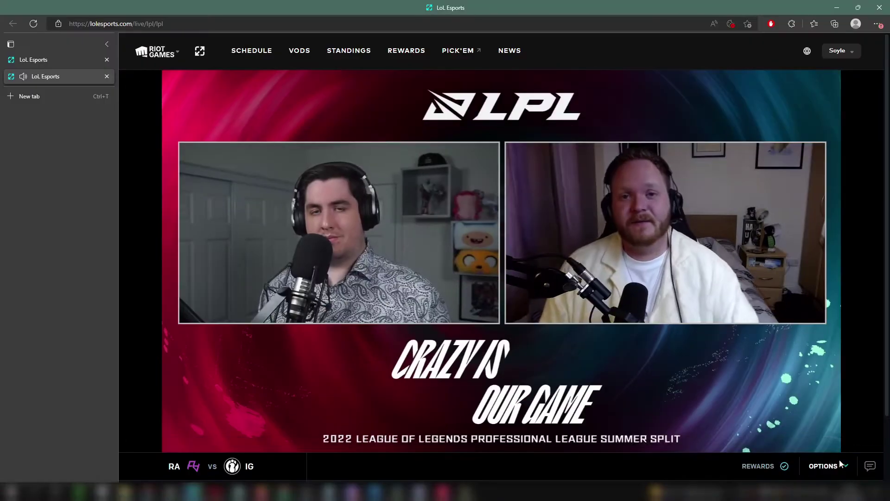
pyautogui.click(826, 440)
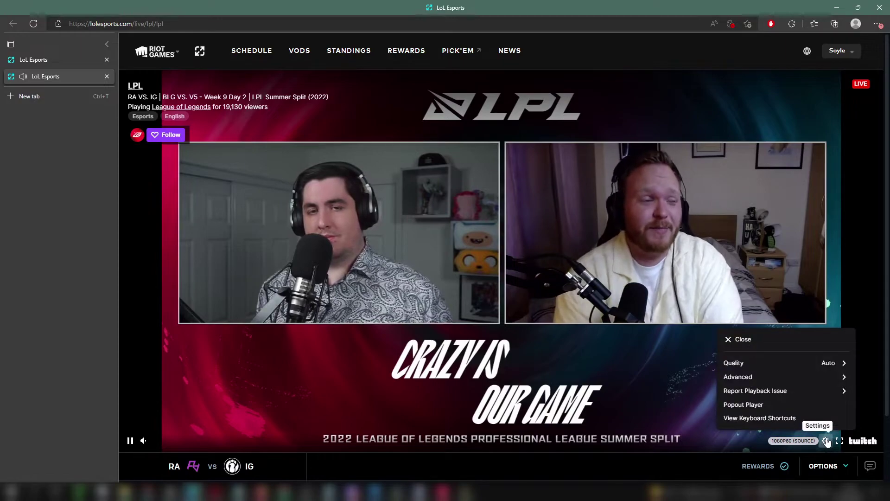
pyautogui.click(830, 394)
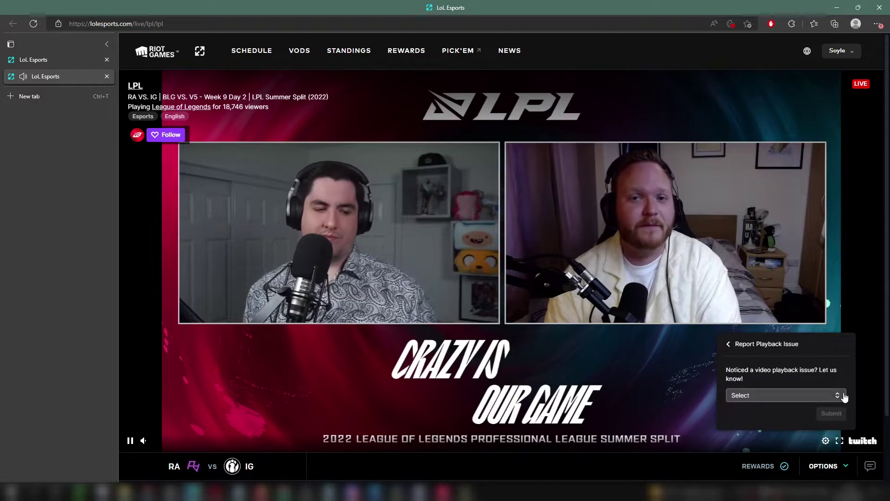
pyautogui.click(730, 344)
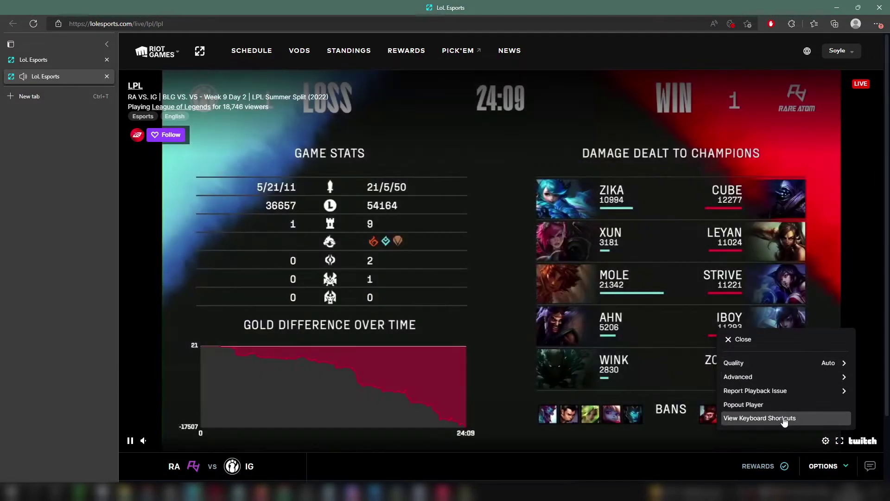
# - Look through the Twitch keyboard shortcuts, close them, and show the stream provider choices
pyautogui.click(759, 418)
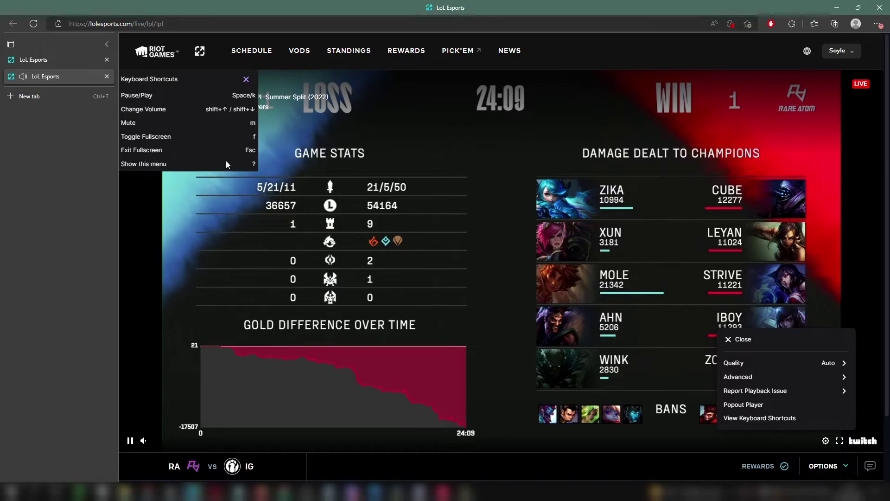
pyautogui.click(246, 79)
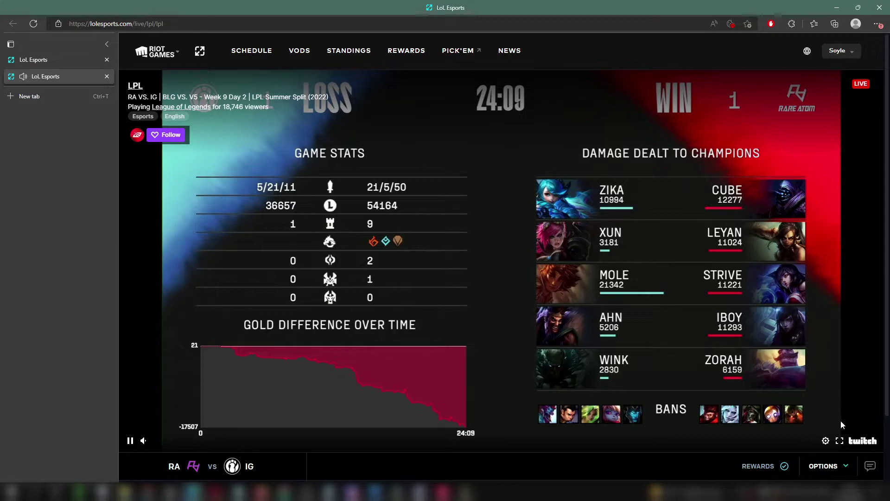
pyautogui.click(843, 467)
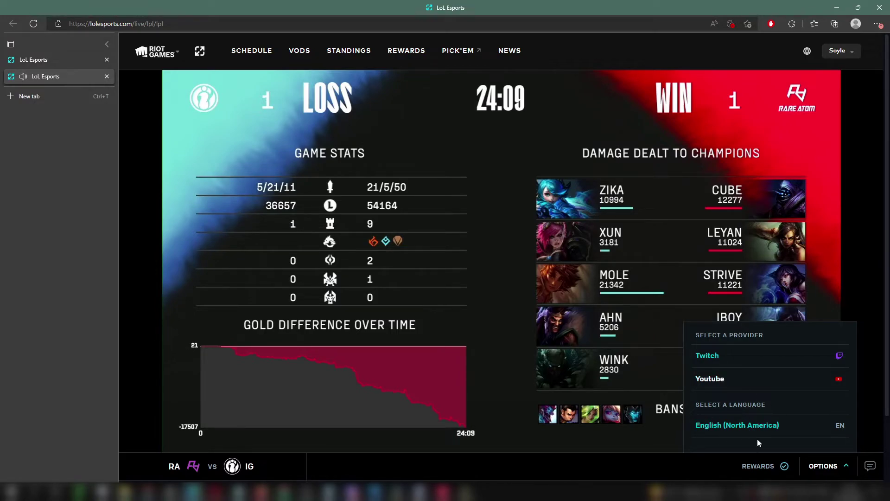
# - Pick YouTube as the LPL Rare Atom vs Invictus stream provider, then open and close Options
pyautogui.click(768, 378)
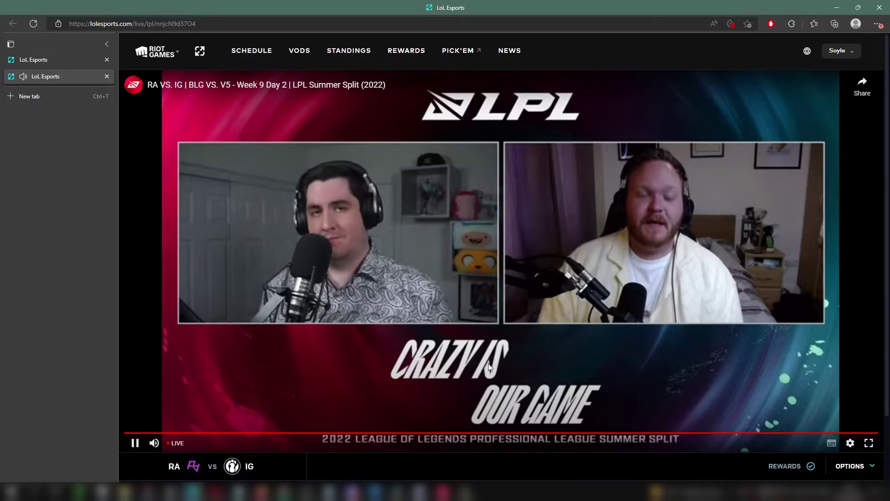
pyautogui.click(850, 466)
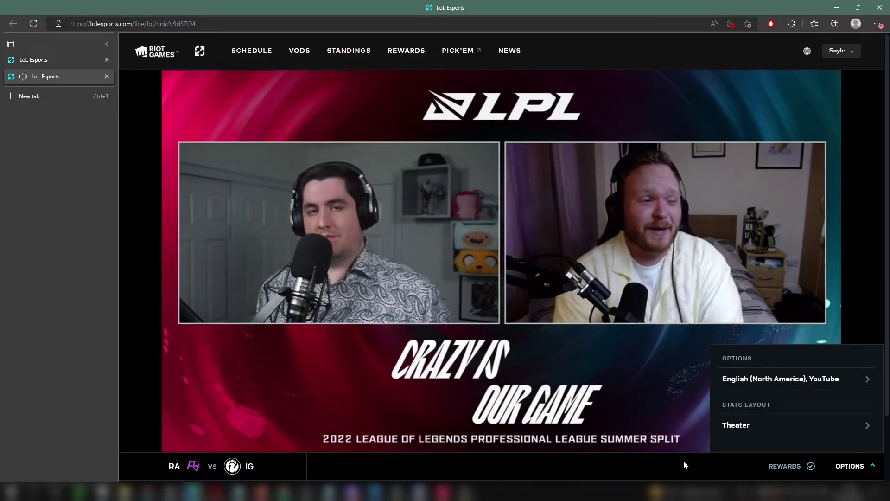
pyautogui.click(684, 461)
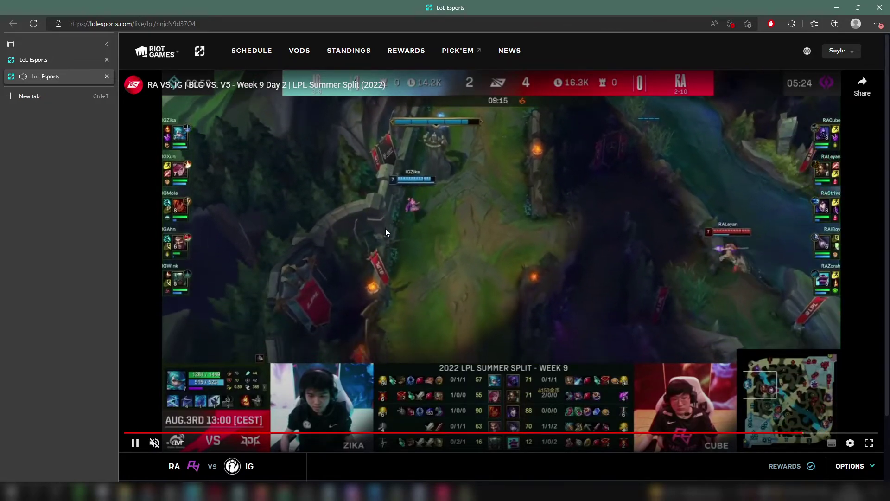
# - Pause the LPL stream and close its second LoL Esports tab
pyautogui.click(492, 280)
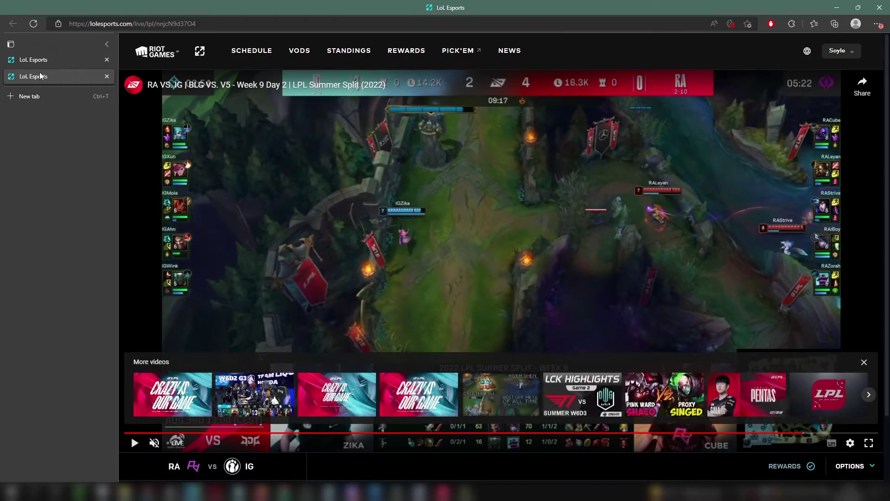
pyautogui.click(107, 77)
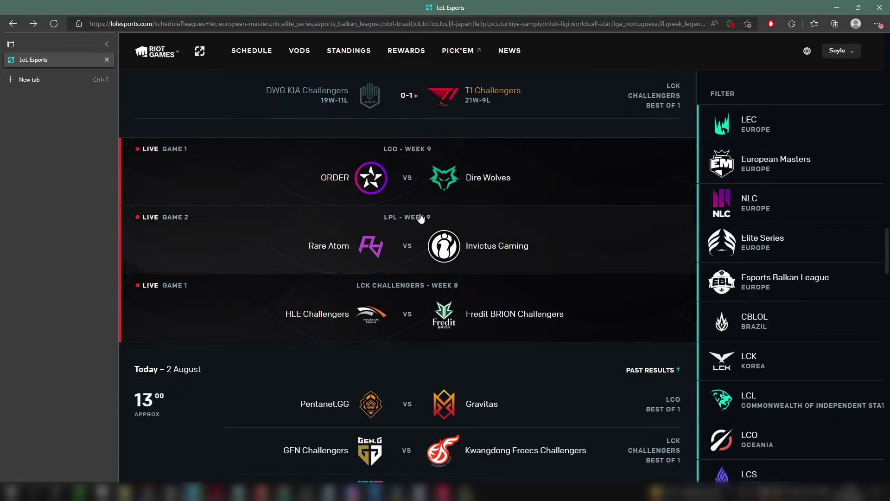